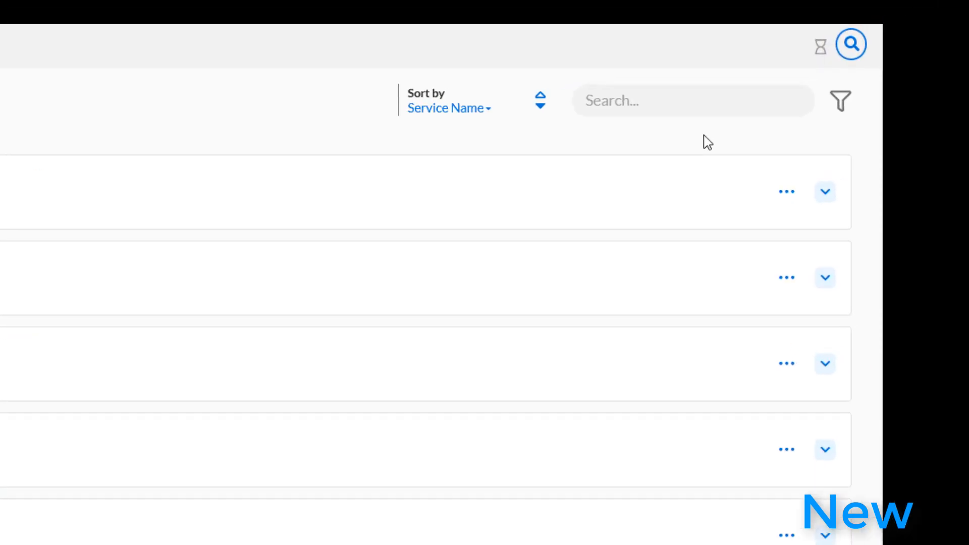
Expand the B1-DNS-3 service to examine its host's available actions and all its tags
left_click(826, 201)
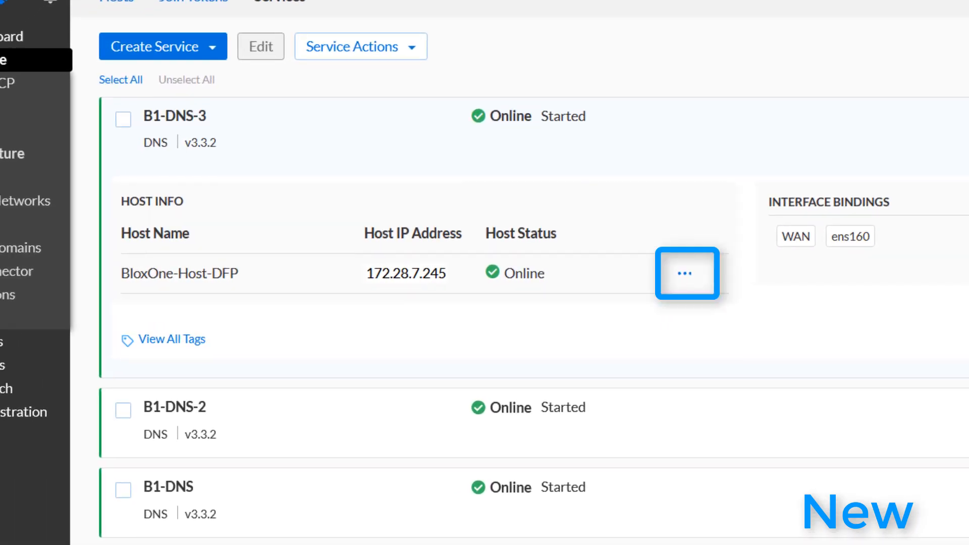
left_click(685, 275)
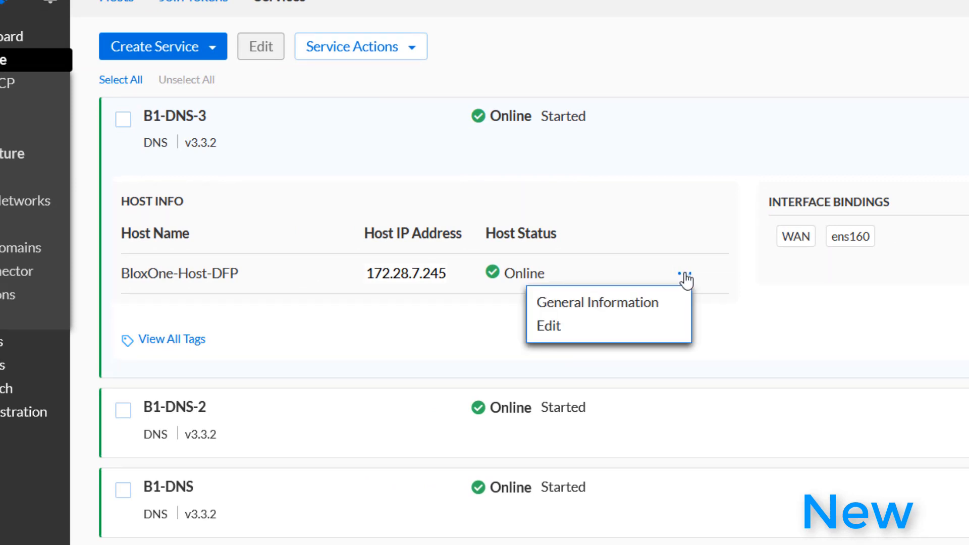
left_click(720, 277)
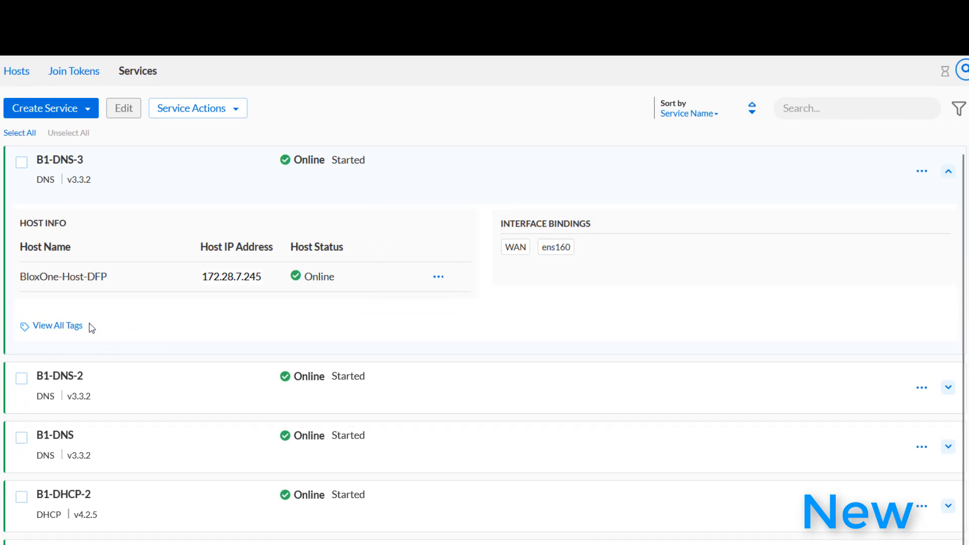
left_click(79, 327)
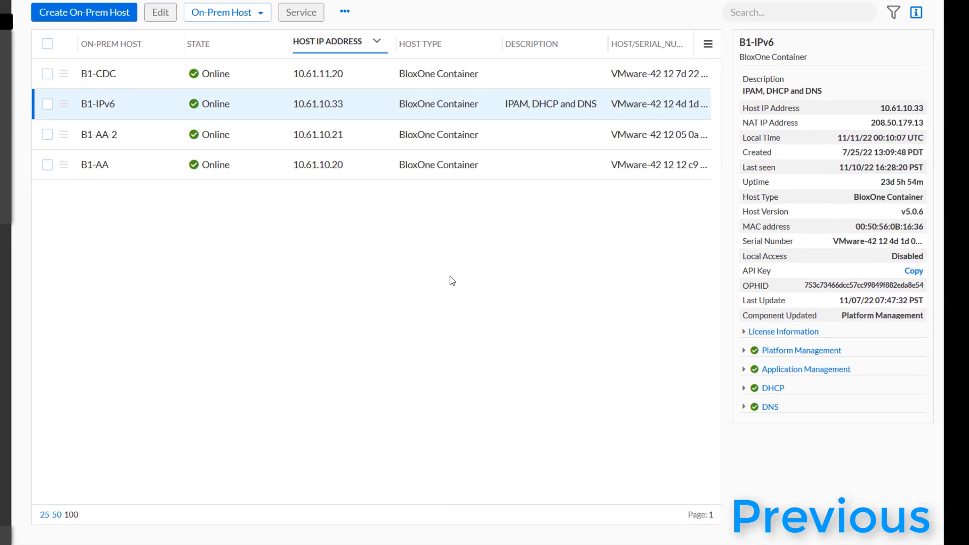
Expand the DHCP and DNS service details of the B1-IPv6 on-prem host
left_click(741, 388)
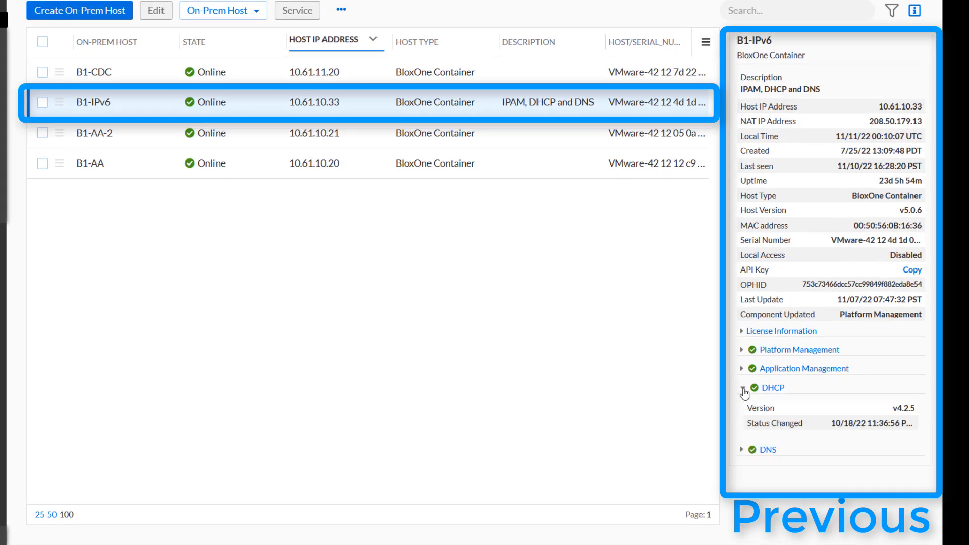
left_click(742, 451)
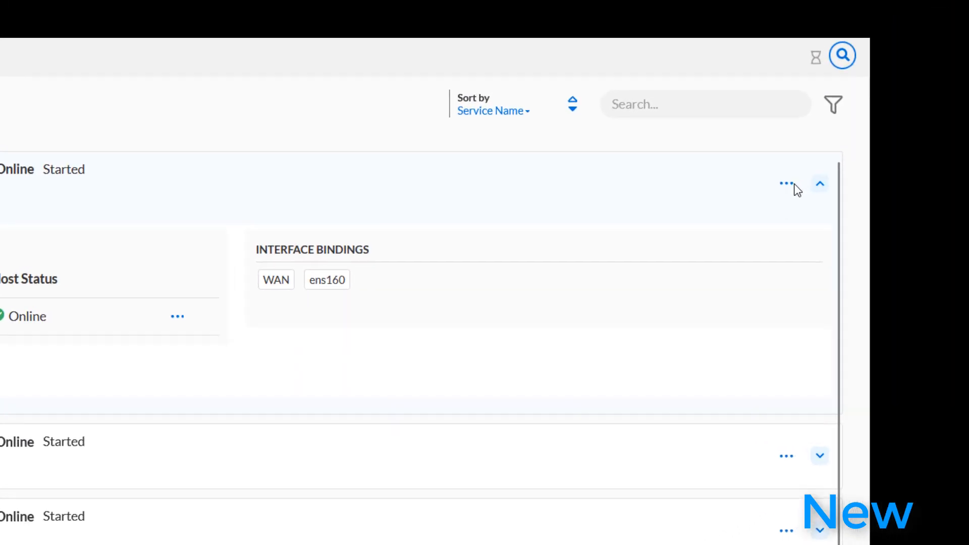
Open the general information of the B1-DNS-3 service and show all its tags
left_click(791, 185)
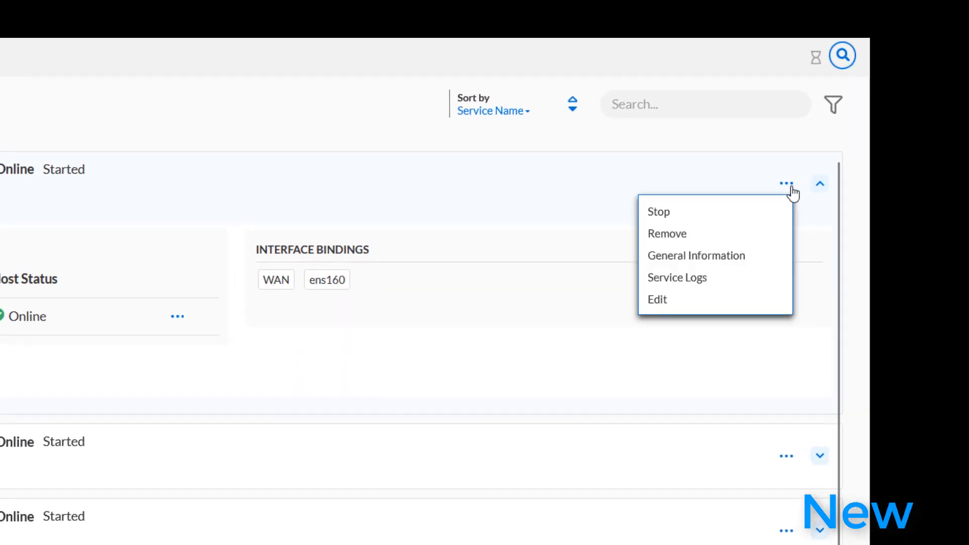
left_click(782, 256)
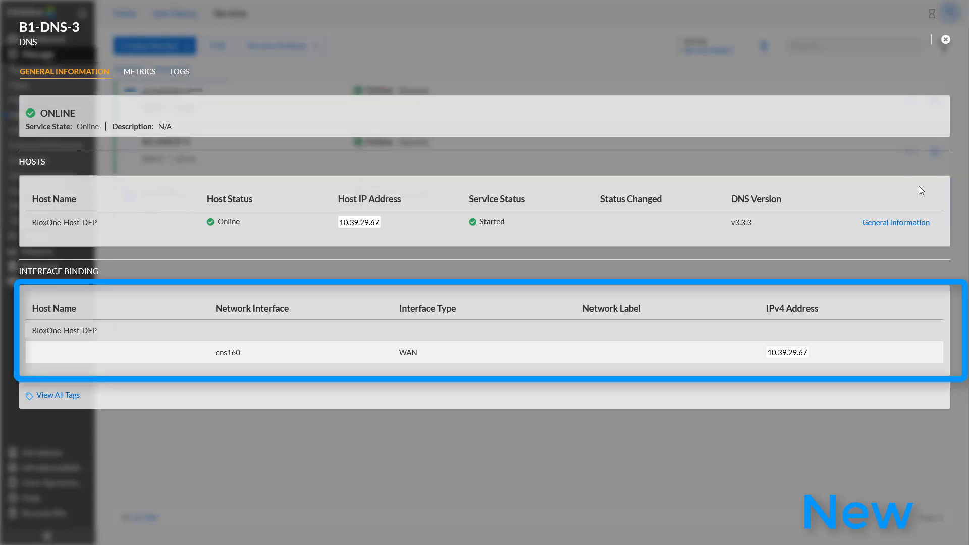
left_click(78, 398)
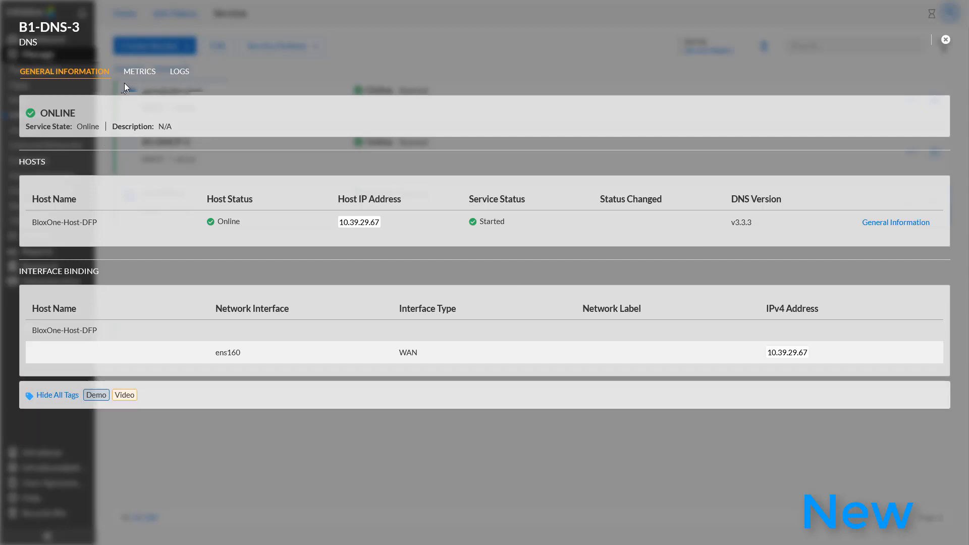
View the metrics of the B1-DNS-3 service and display its recent audit logs
left_click(137, 70)
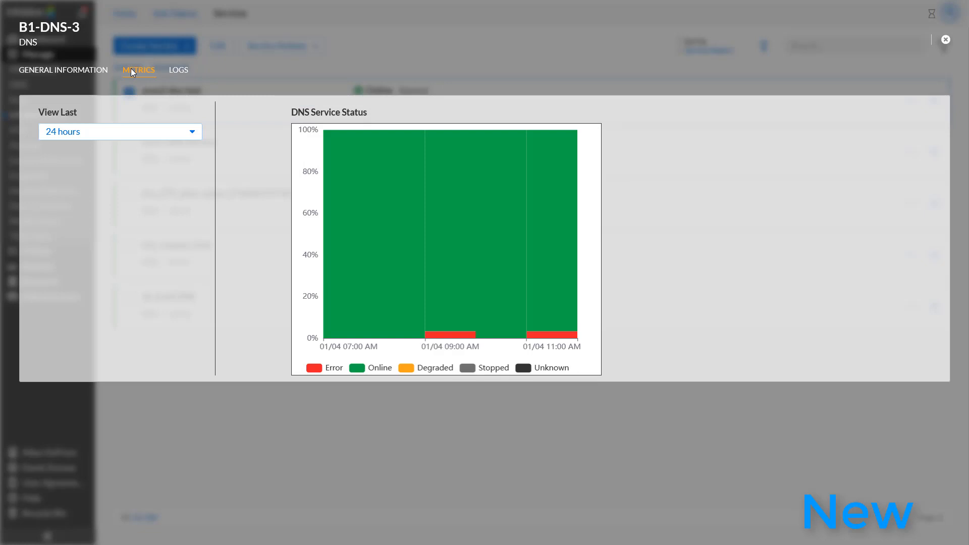
left_click(177, 71)
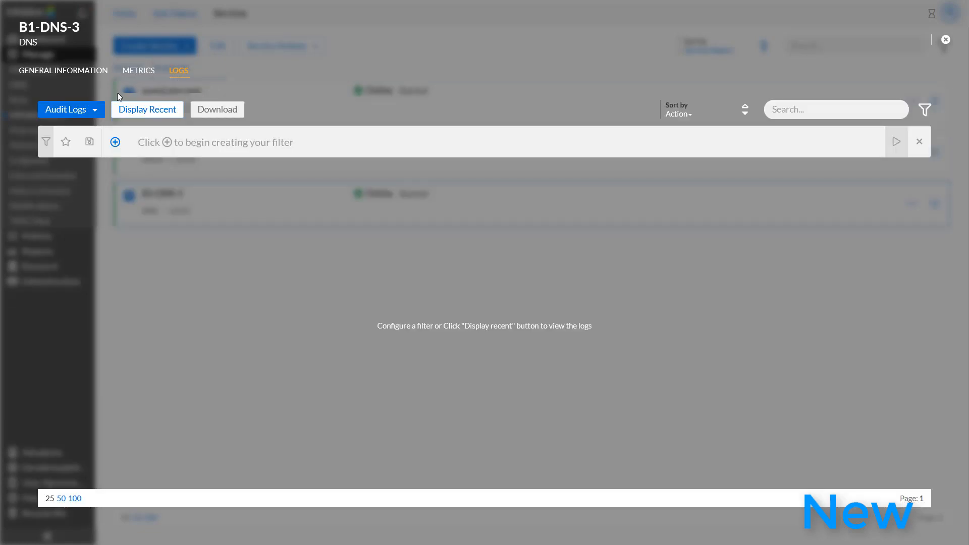
left_click(97, 113)
left_click(98, 111)
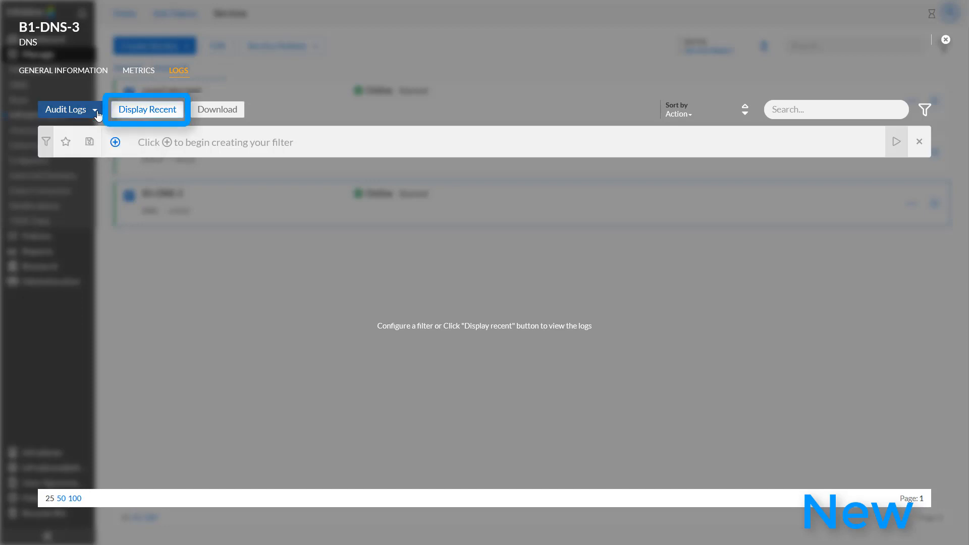
left_click(141, 112)
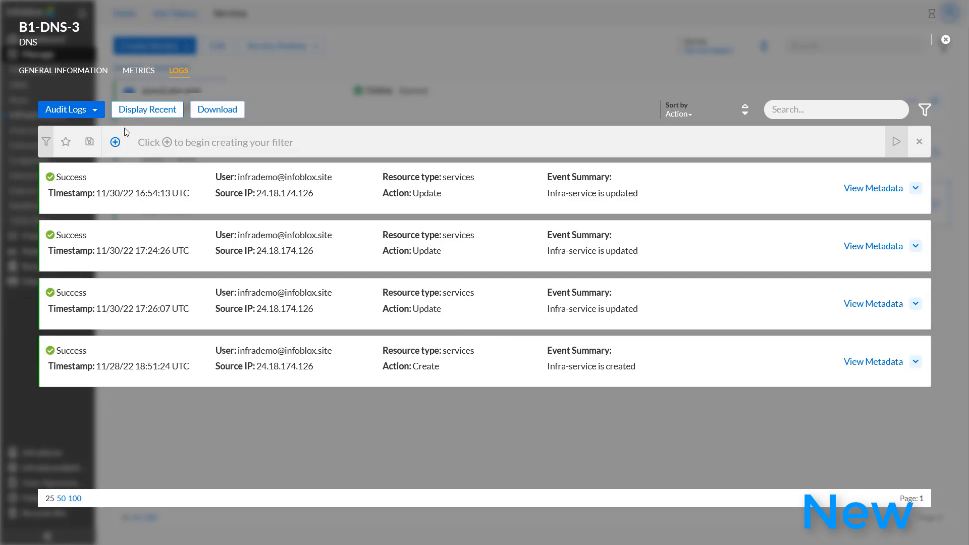
left_click(115, 143)
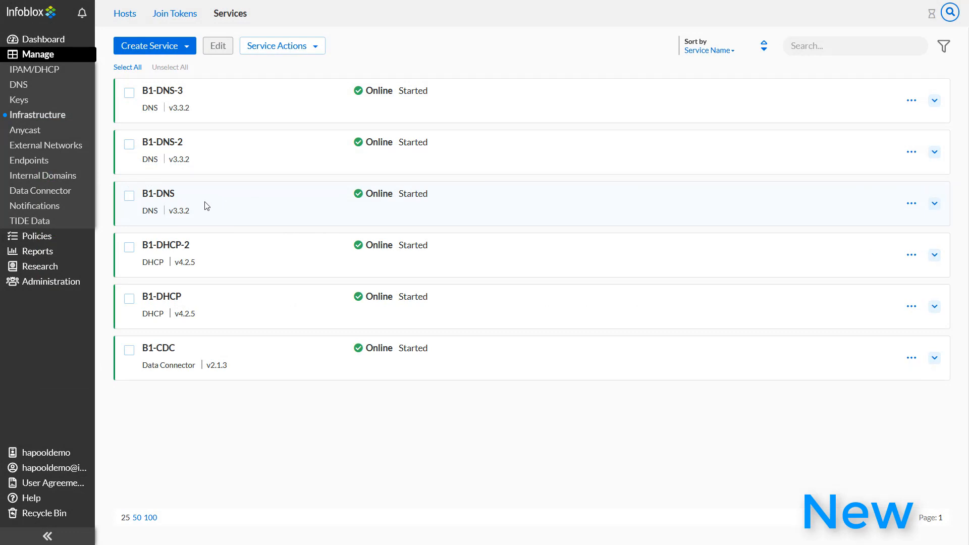
Select the B1-DNS service and examine the service actions available for it
left_click(130, 200)
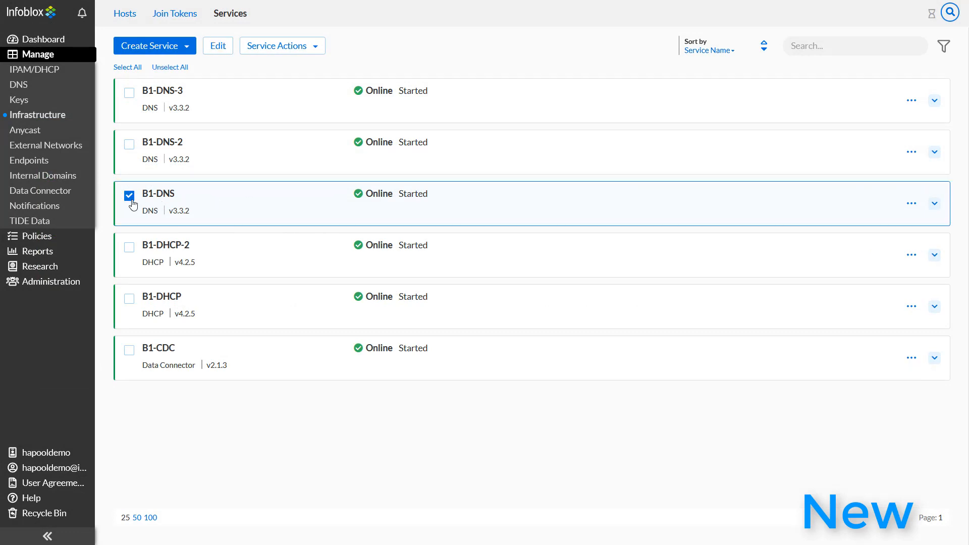
left_click(318, 47)
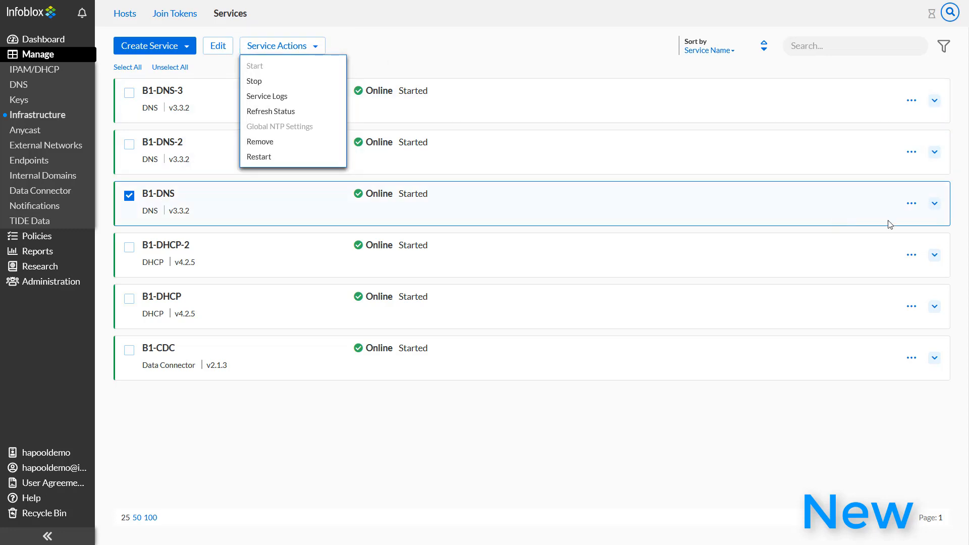
left_click(912, 205)
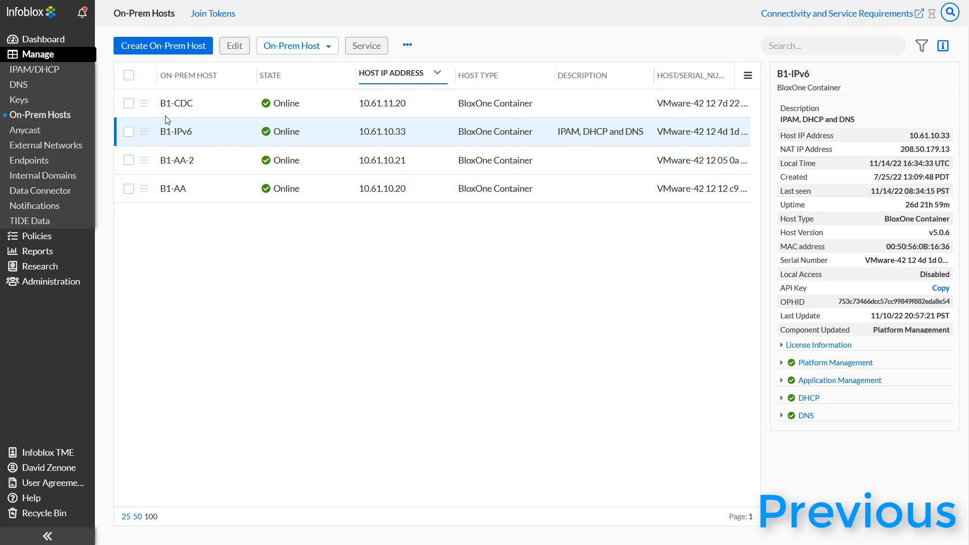
Select the B1-IPv6 on-prem host and examine the actions available for its DHCP service
left_click(129, 131)
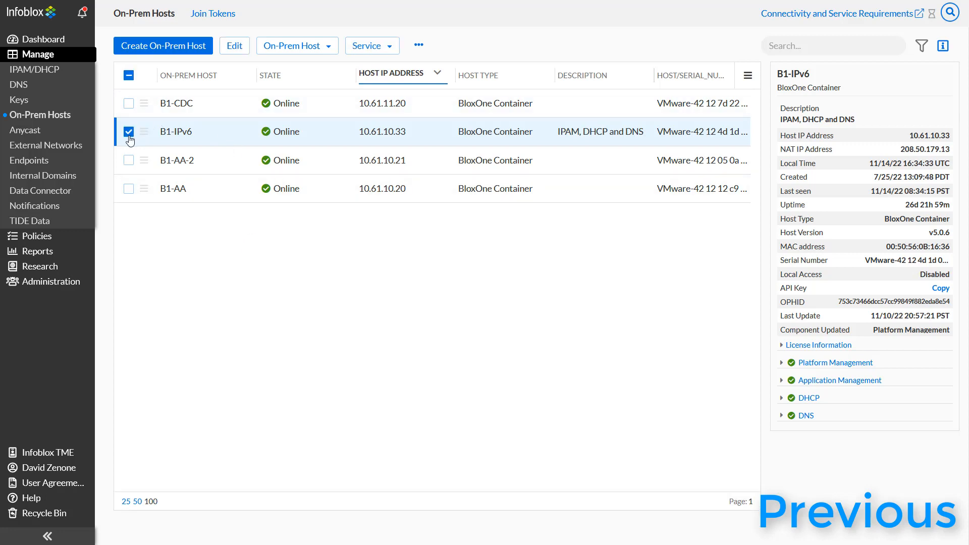
left_click(386, 48)
mouse_move(404, 66)
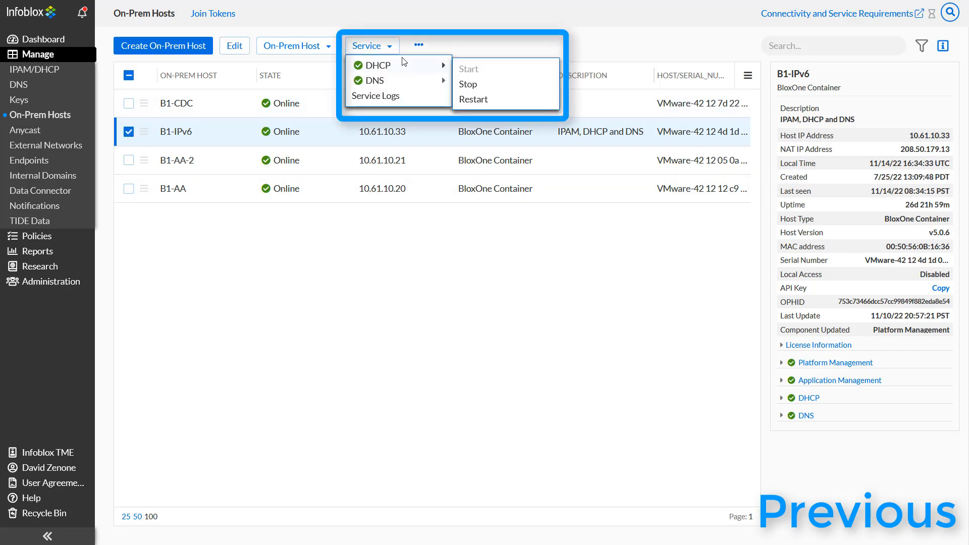
left_click(392, 48)
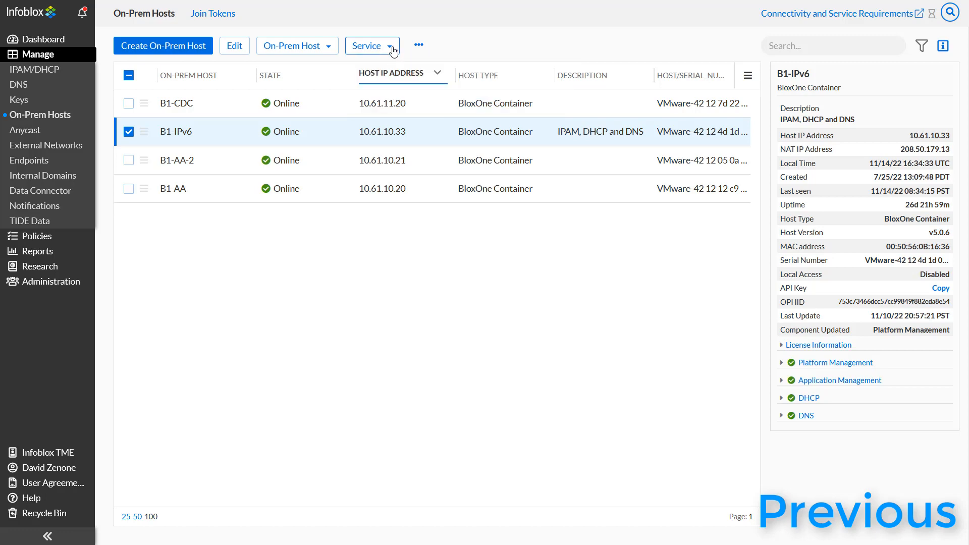
Open the B1-IPv6 host for editing and examine the services listed under Applications & Services
left_click(144, 138)
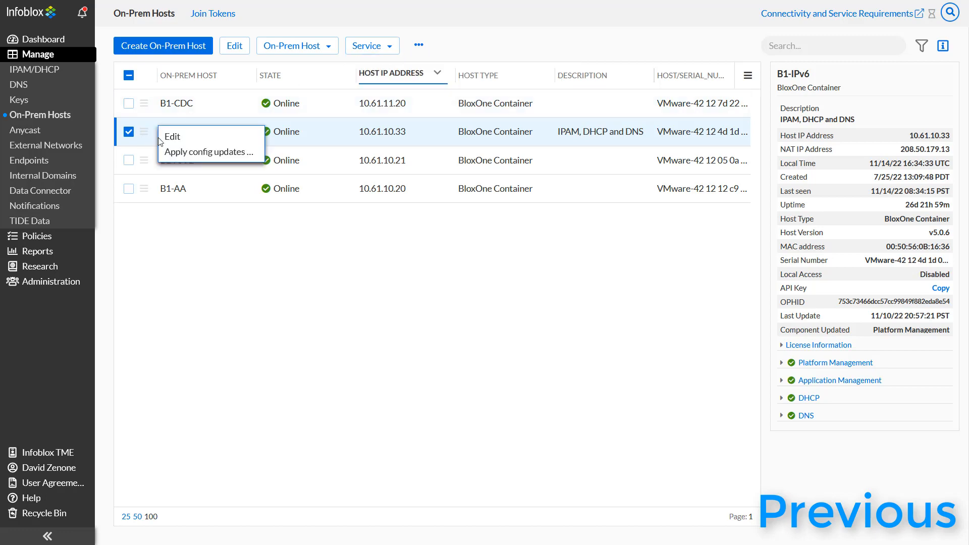
left_click(204, 136)
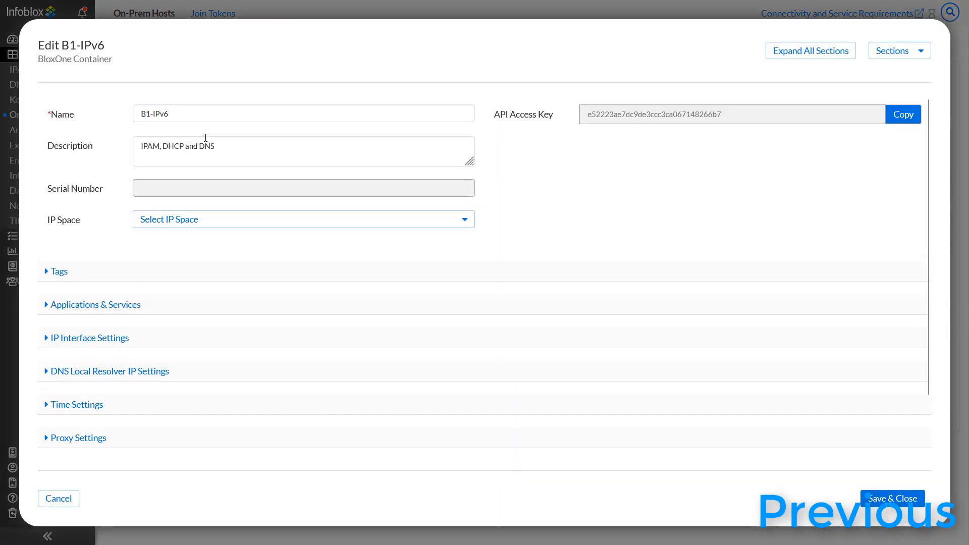
left_click(329, 311)
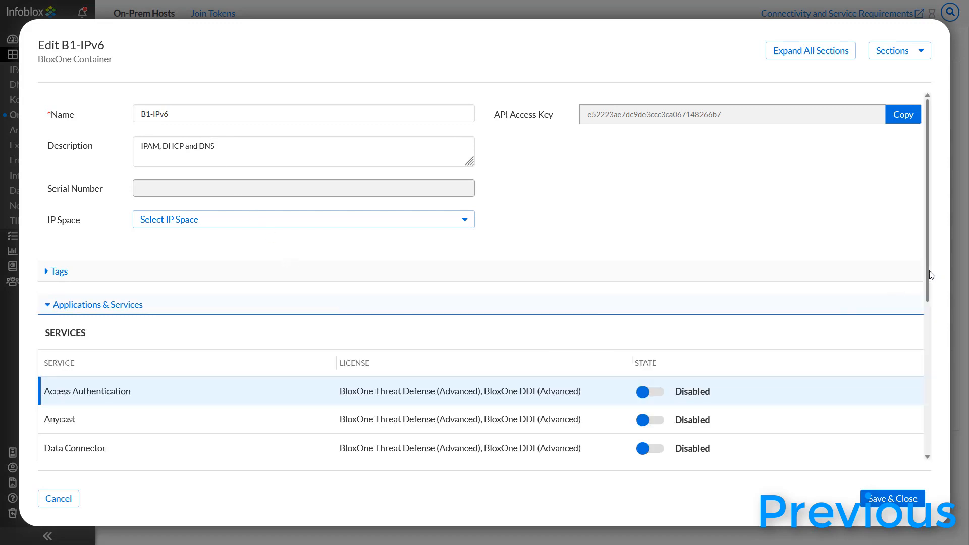
scroll(926, 305, "down", 3)
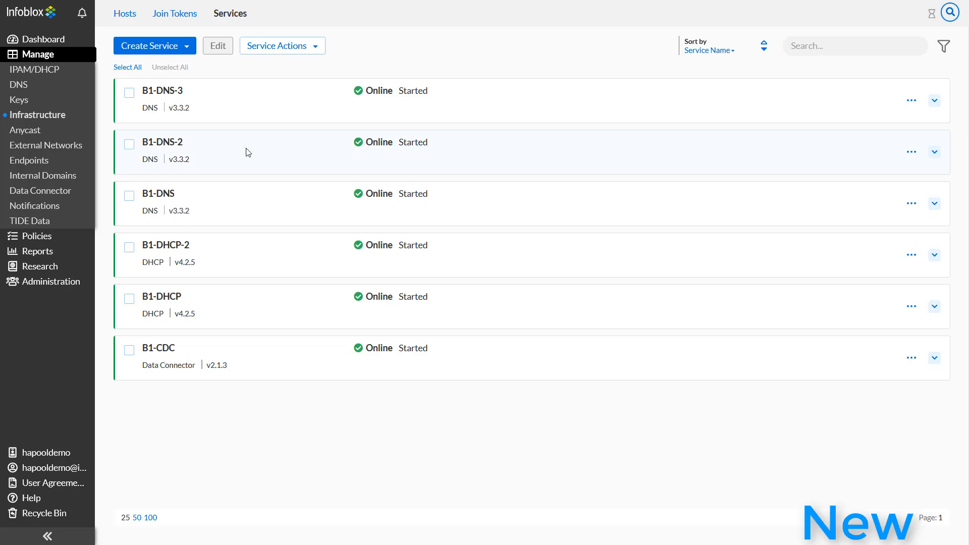
Start a new DNS Forwarding Proxy service named My-DFP and assign BloxOne-Host-DDI as its host
left_click(188, 53)
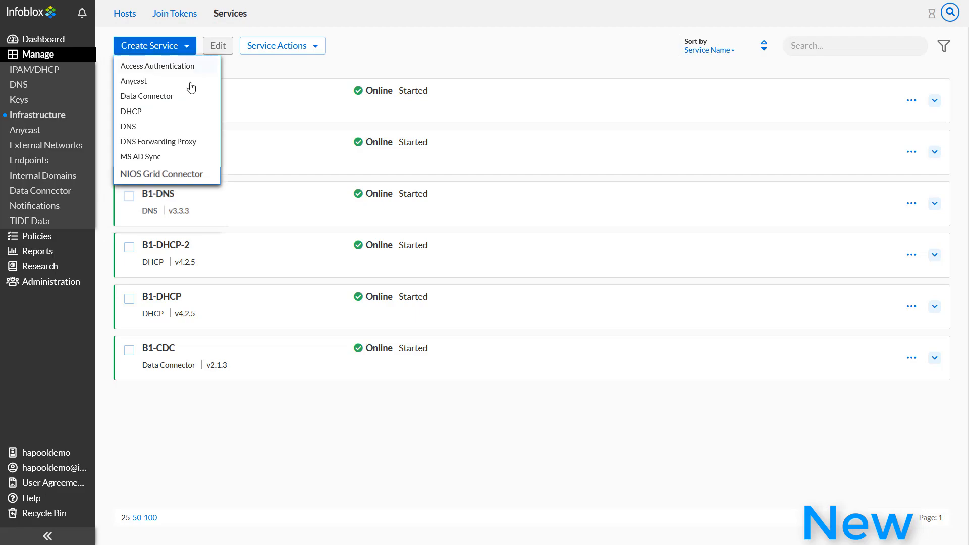
left_click(191, 145)
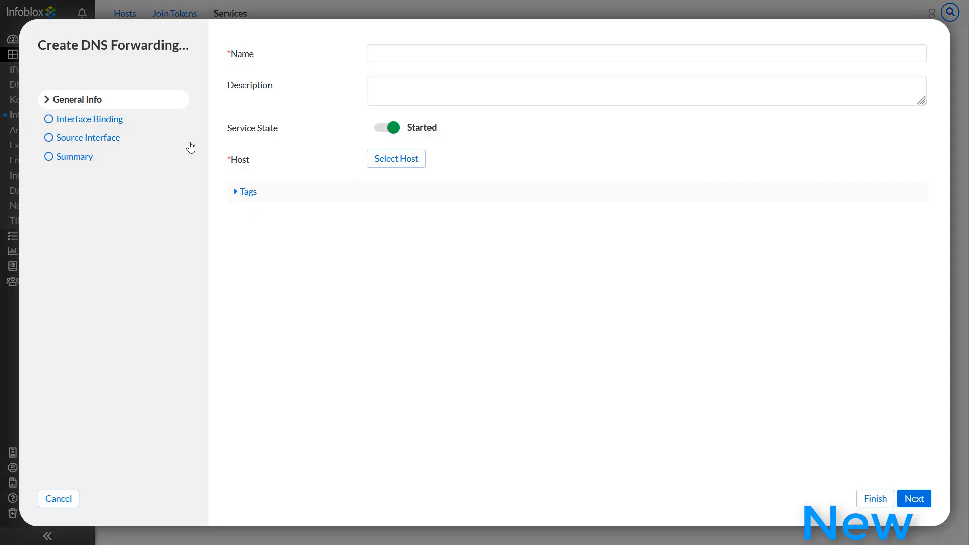
left_click(405, 58)
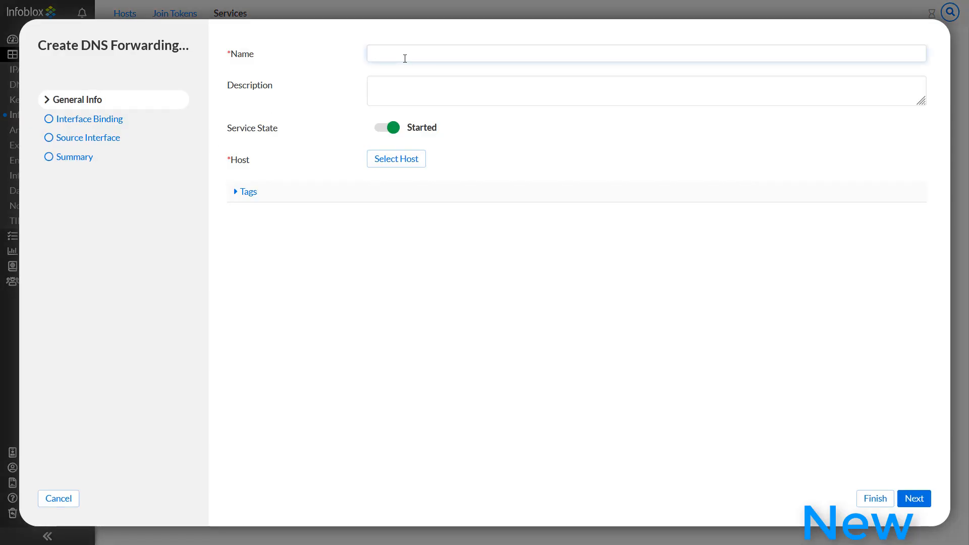
type("My-DFP")
left_click(412, 160)
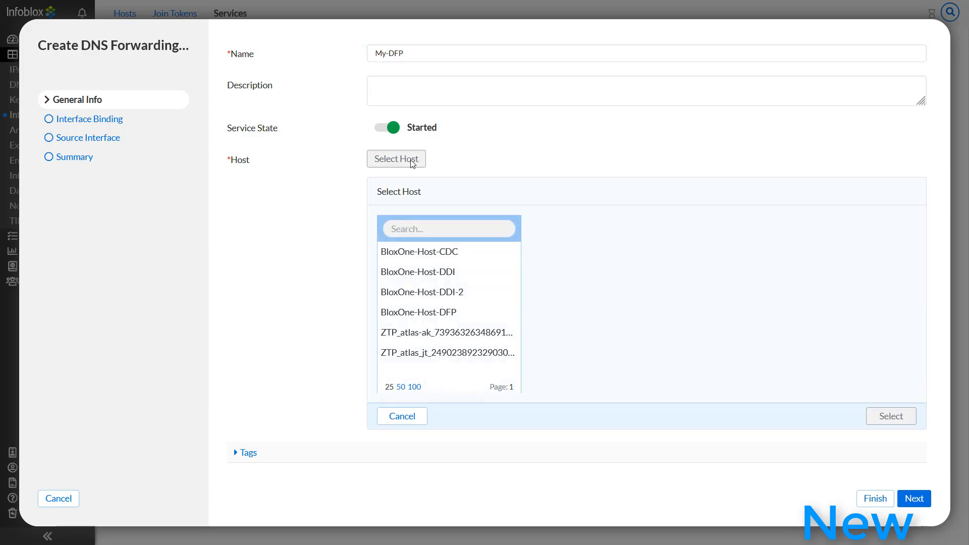
left_click(455, 279)
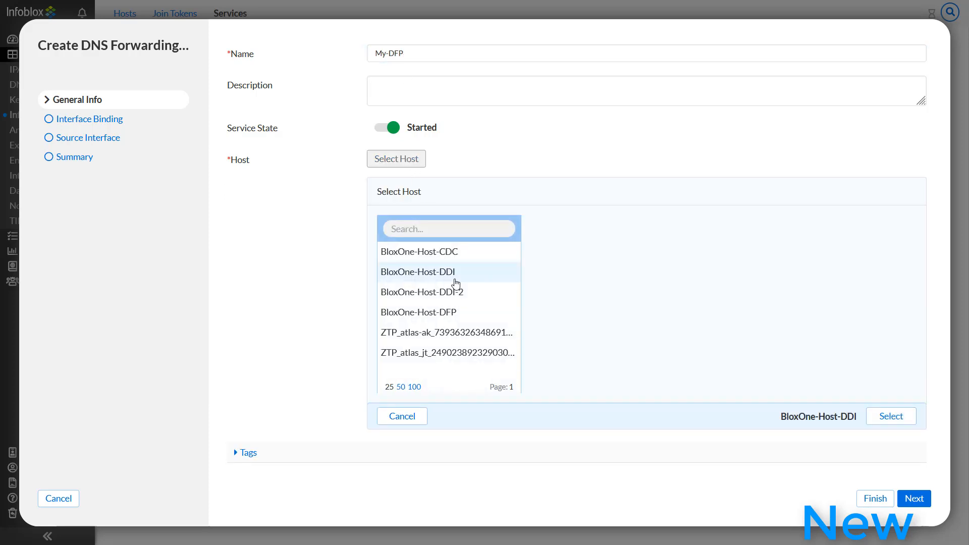
left_click(887, 417)
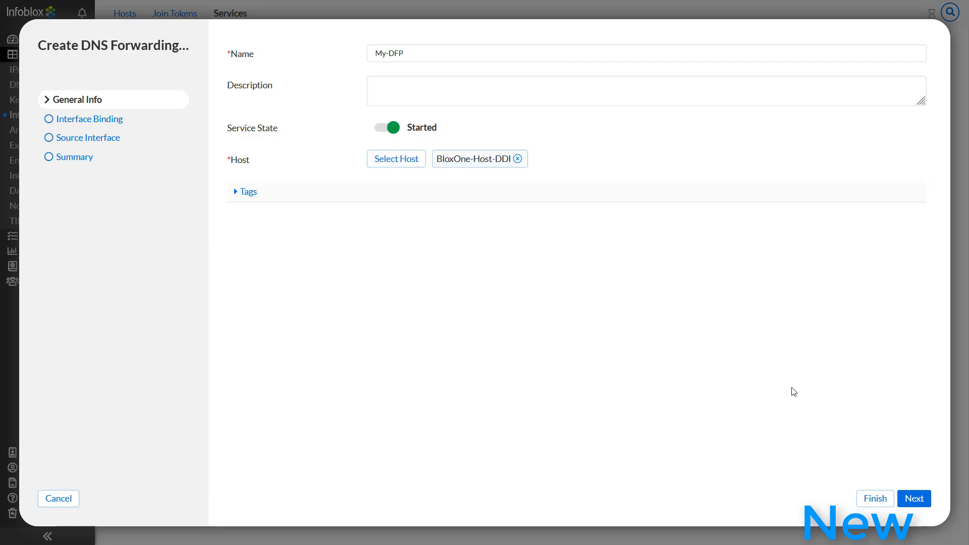
Go through the interface binding and source interface settings of My-DFP, and save the new service
left_click(170, 127)
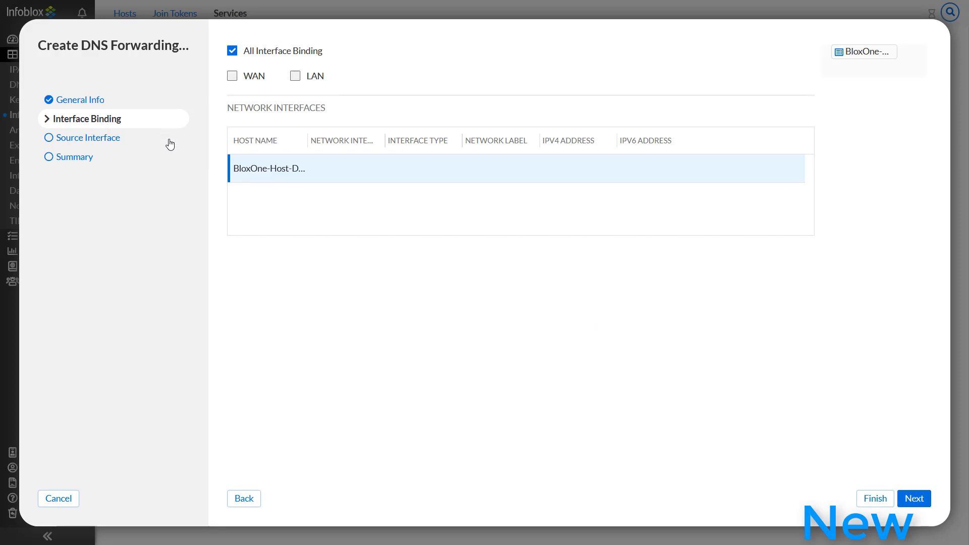
left_click(170, 145)
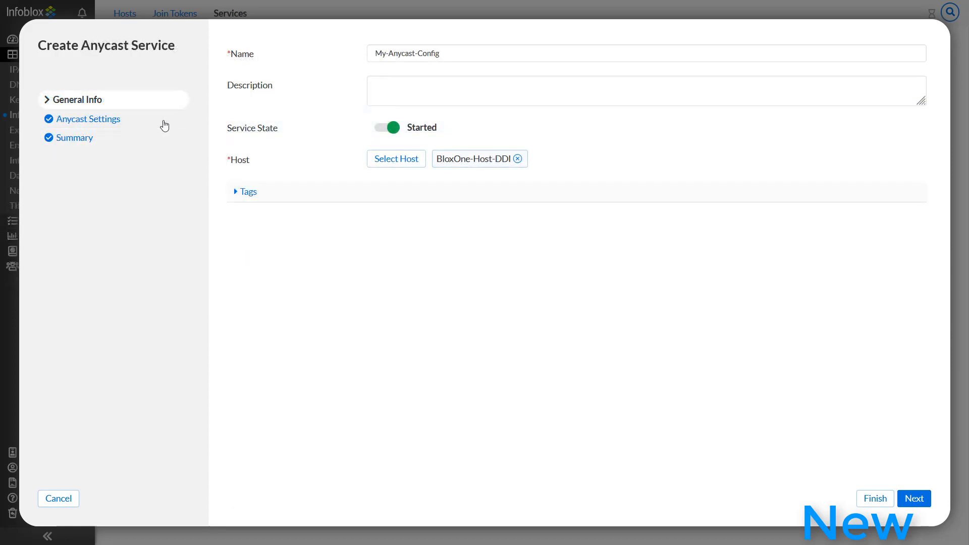
left_click(164, 126)
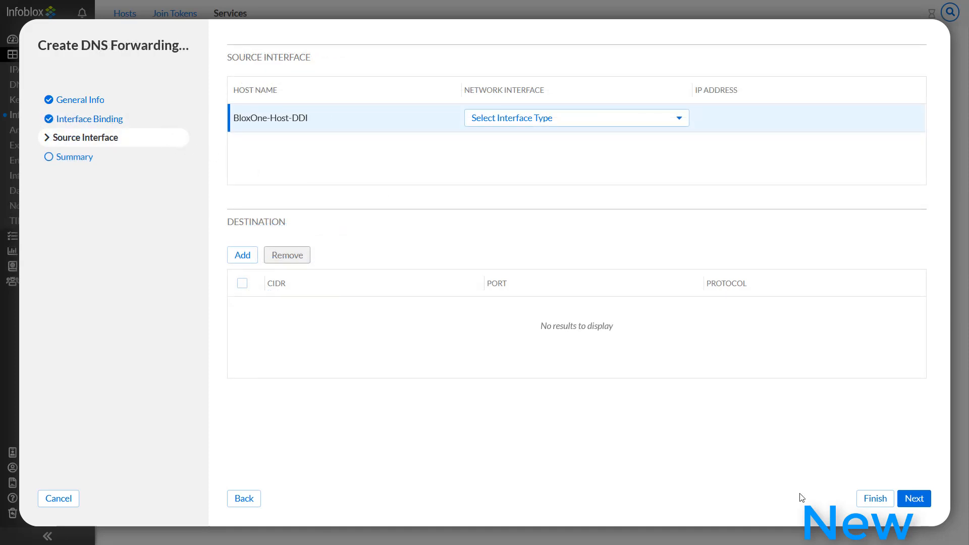
left_click(872, 504)
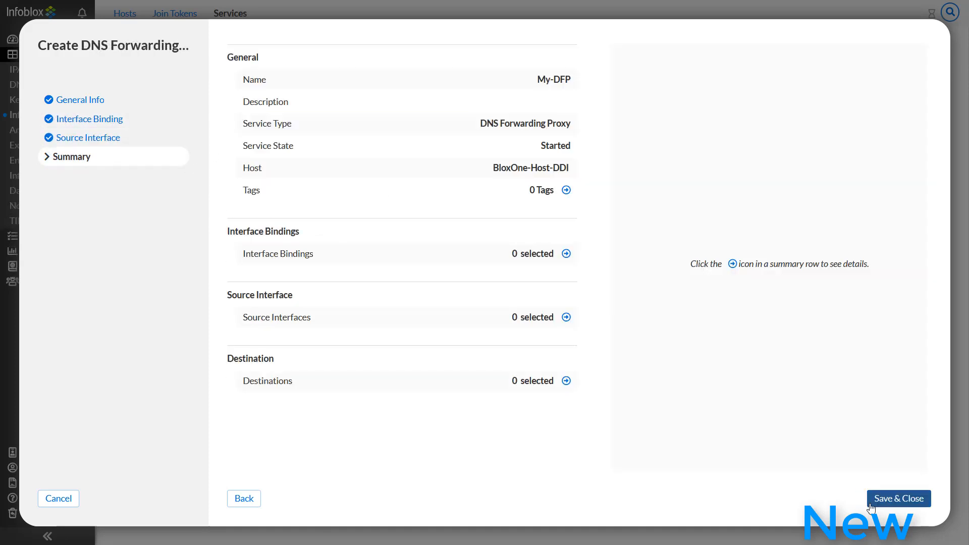
left_click(872, 504)
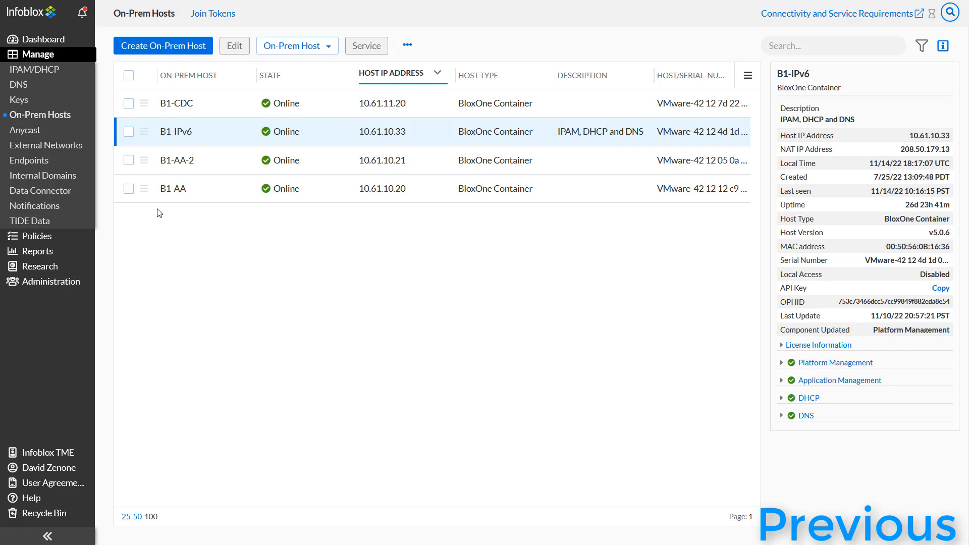
Enable the DNS Forwarding Proxy service under Applications & Services of the B1-IPv6 host and save the host
left_click(129, 131)
left_click(235, 46)
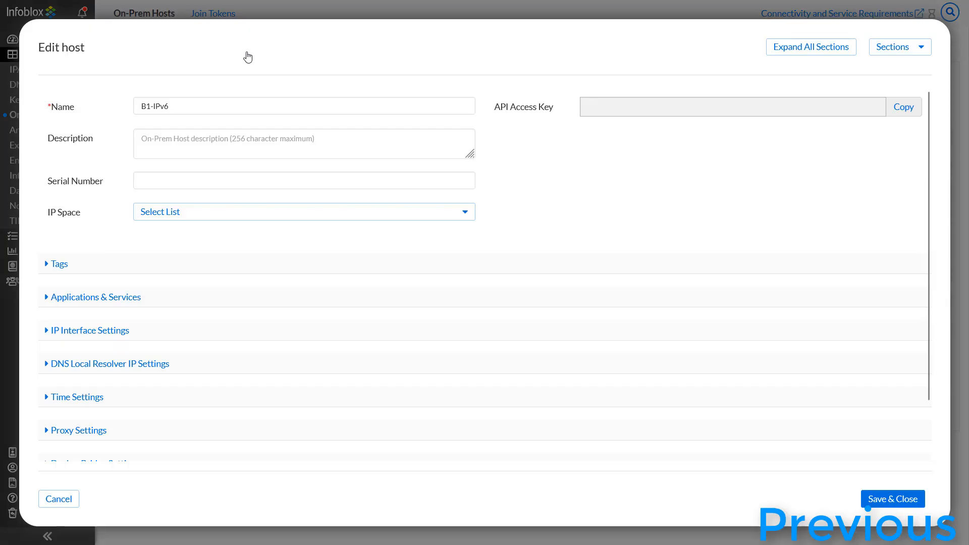
left_click(233, 306)
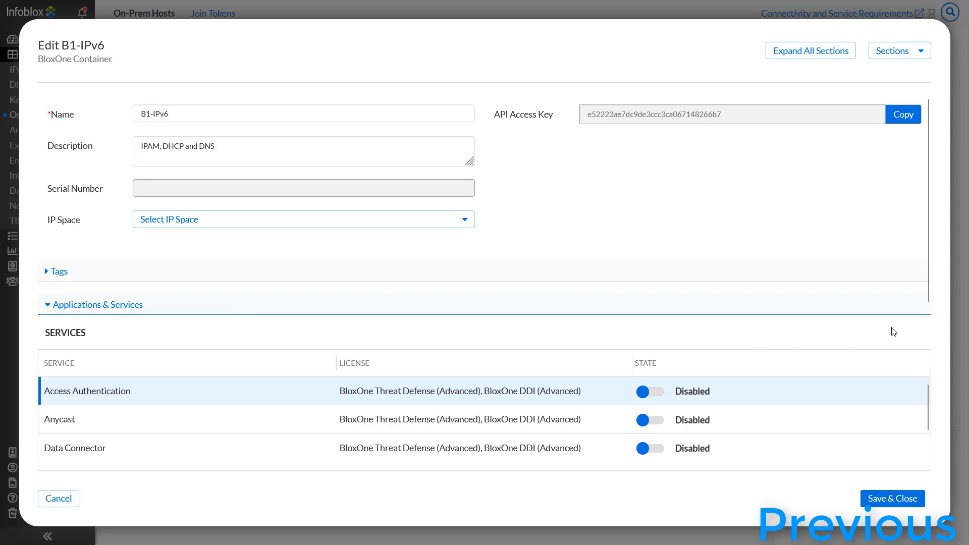
scroll(931, 296, "down", 3)
scroll(878, 345, "down", 4)
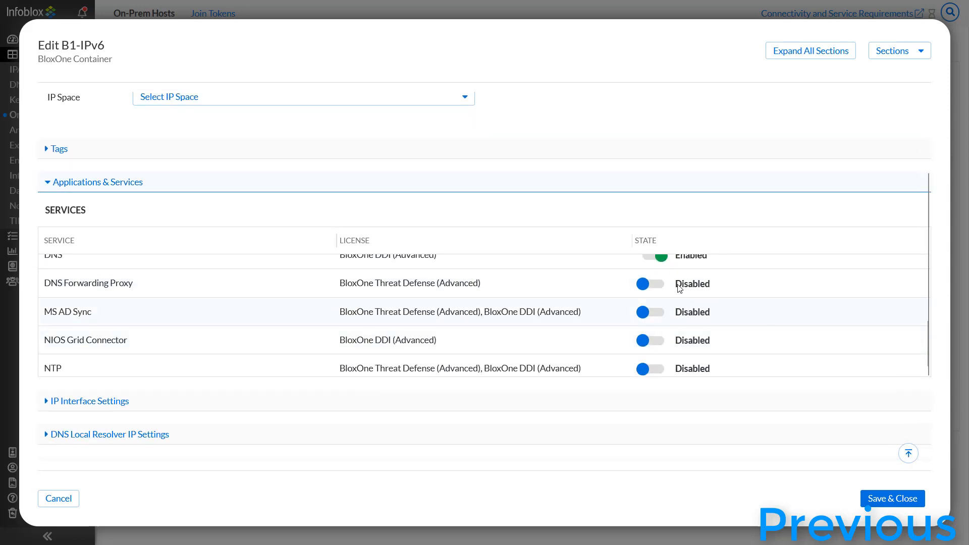
left_click(644, 287)
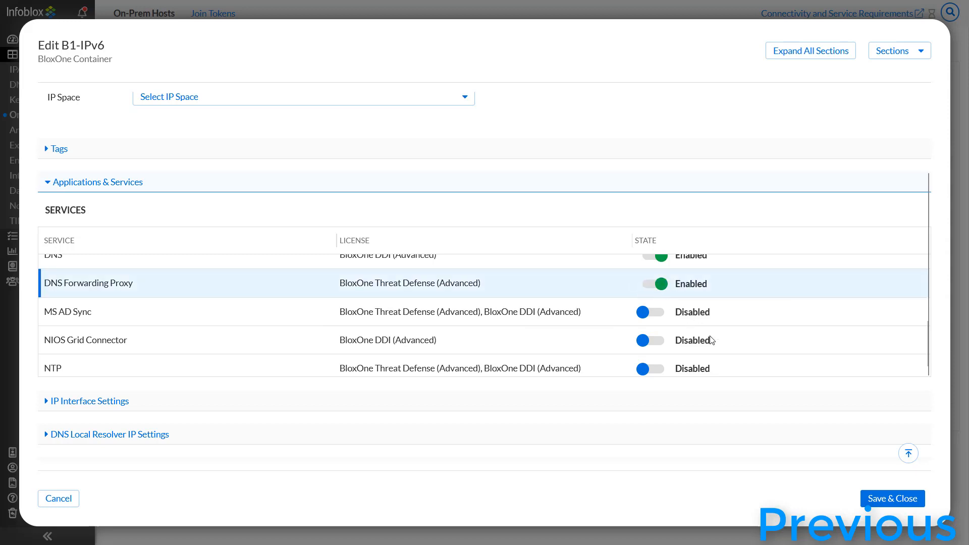
left_click(875, 499)
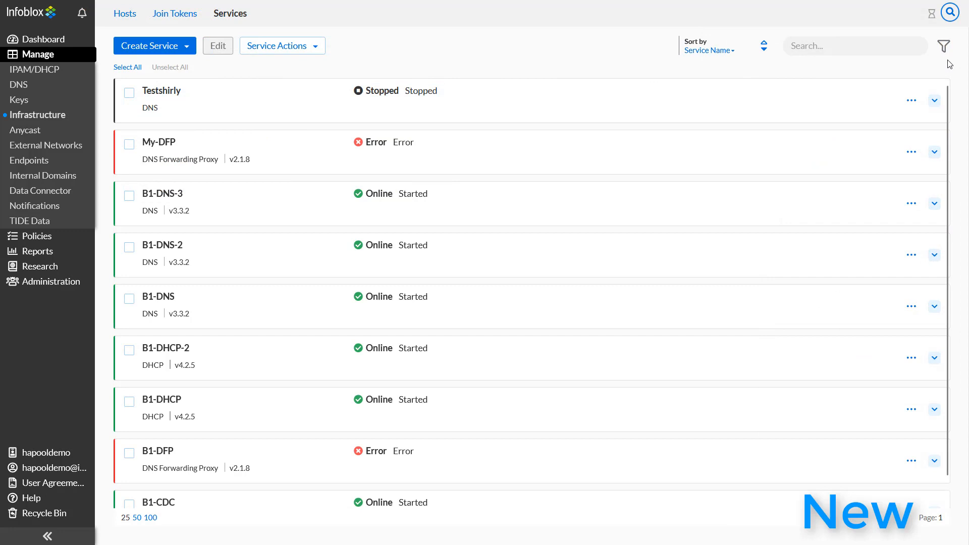
Filter the services list by the status Error
left_click(944, 49)
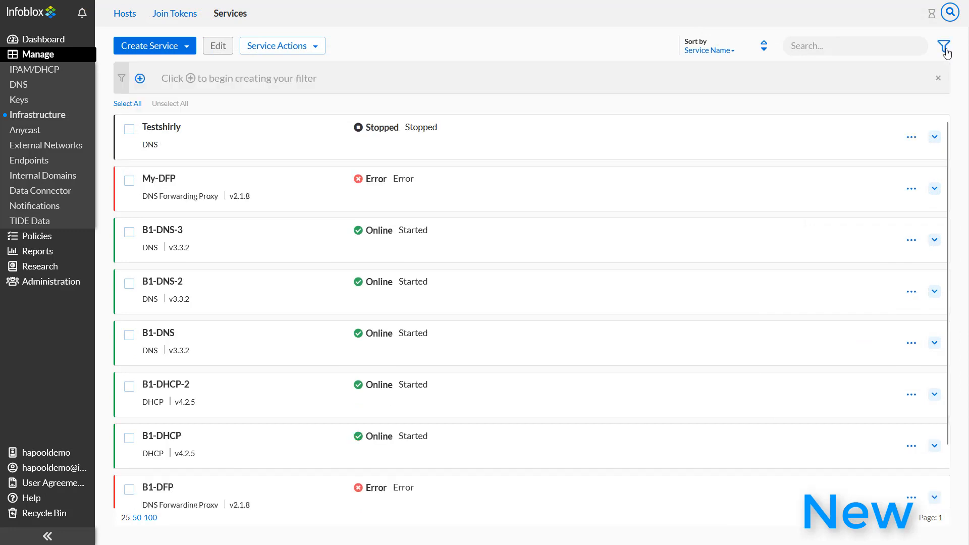
left_click(140, 79)
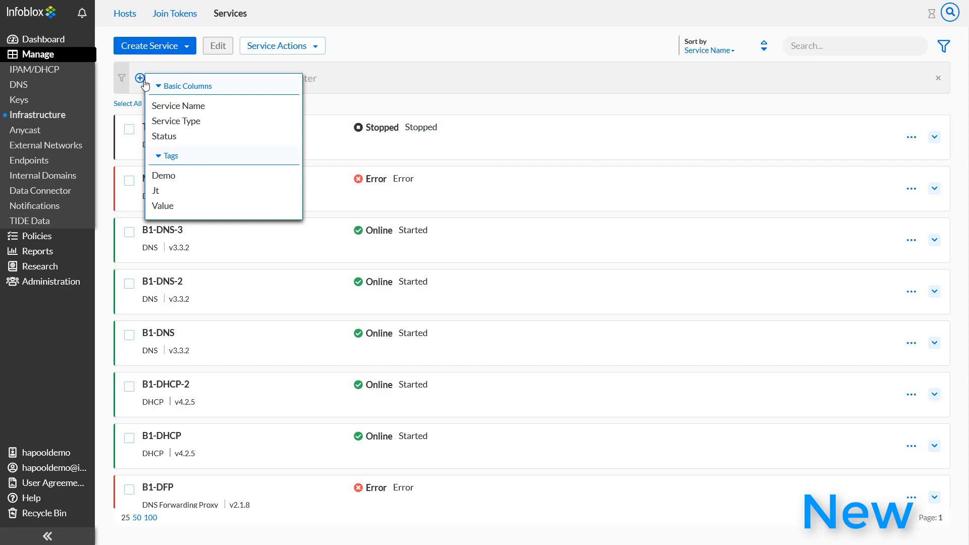
left_click(187, 138)
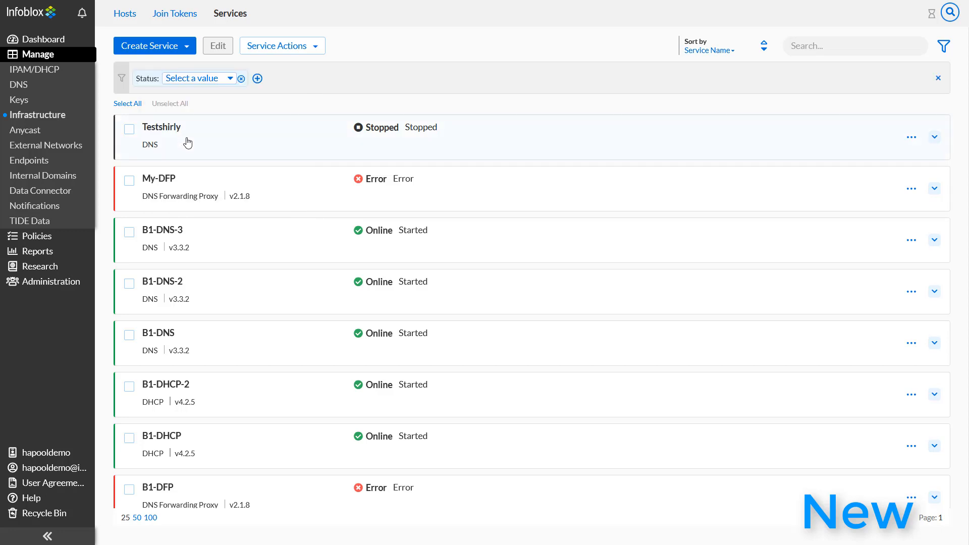
left_click(230, 80)
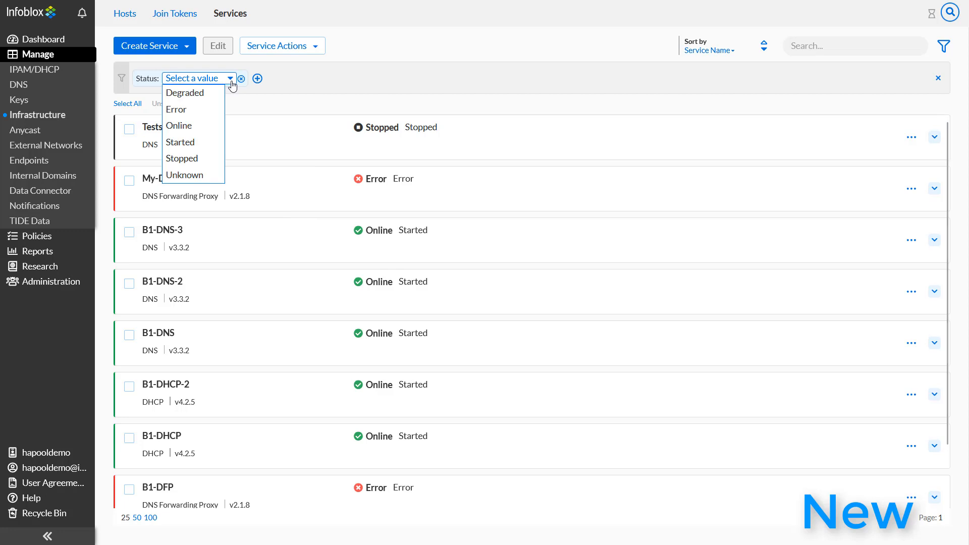
left_click(213, 111)
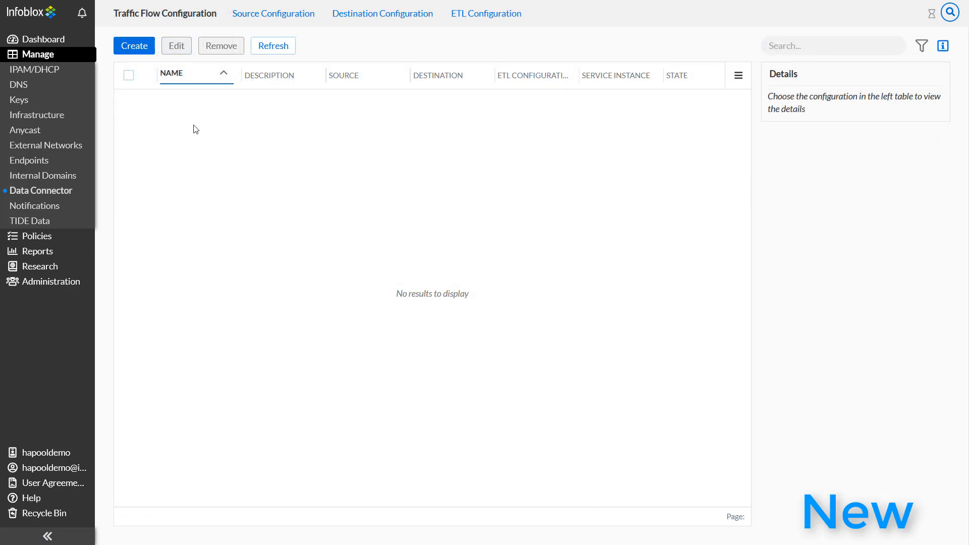
Start a new traffic flow configuration for the Data Connector and expand its Service Instance settings
left_click(148, 51)
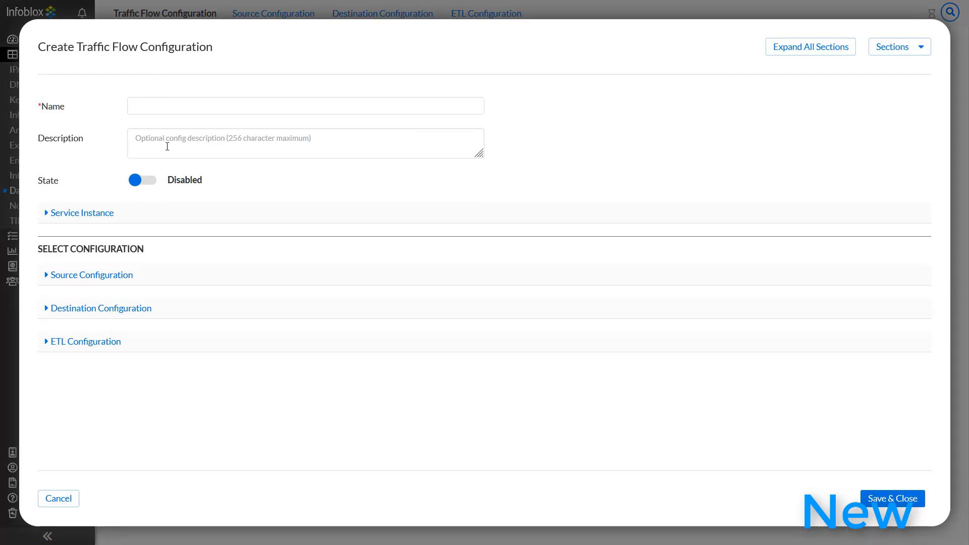
left_click(189, 220)
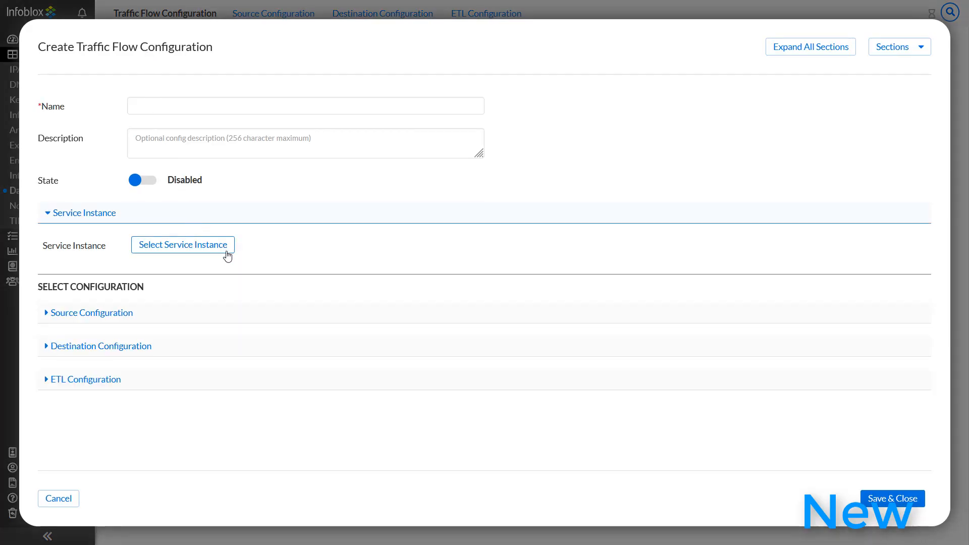